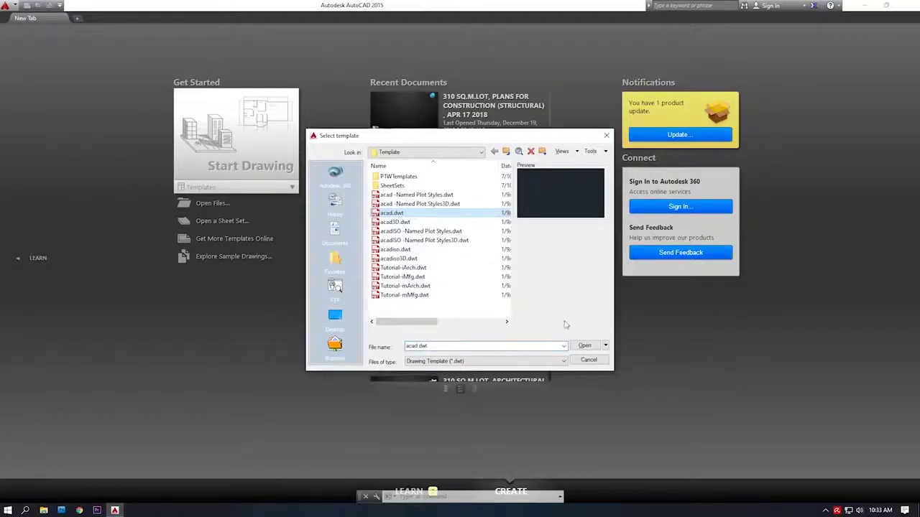
Step: Create a new drawing from the acad.dwt template
{"action": "left_click", "coordinate": [584, 345]}
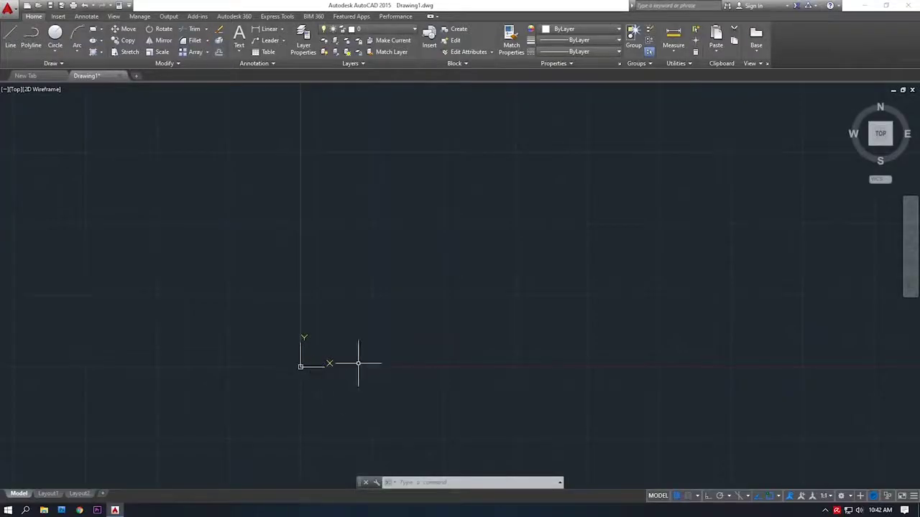
{"action": "left_click", "coordinate": [224, 302]}
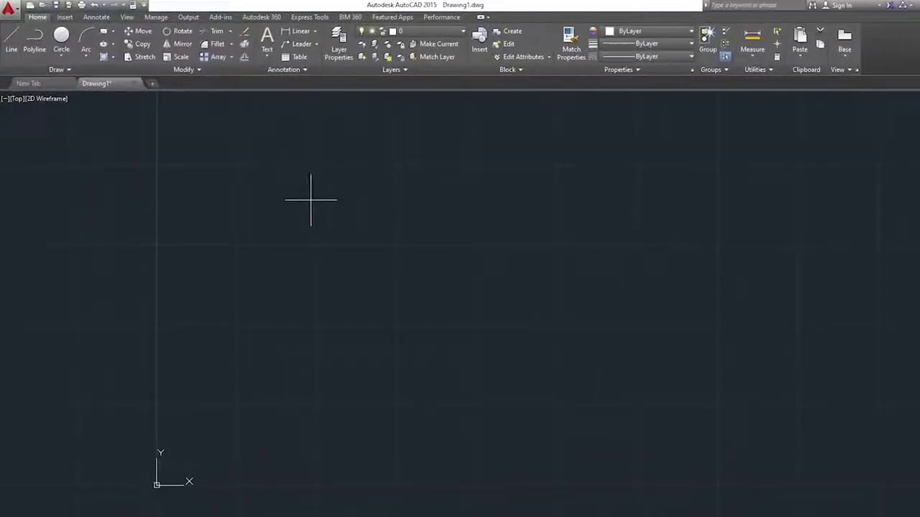
{"action": "left_click", "coordinate": [61, 56]}
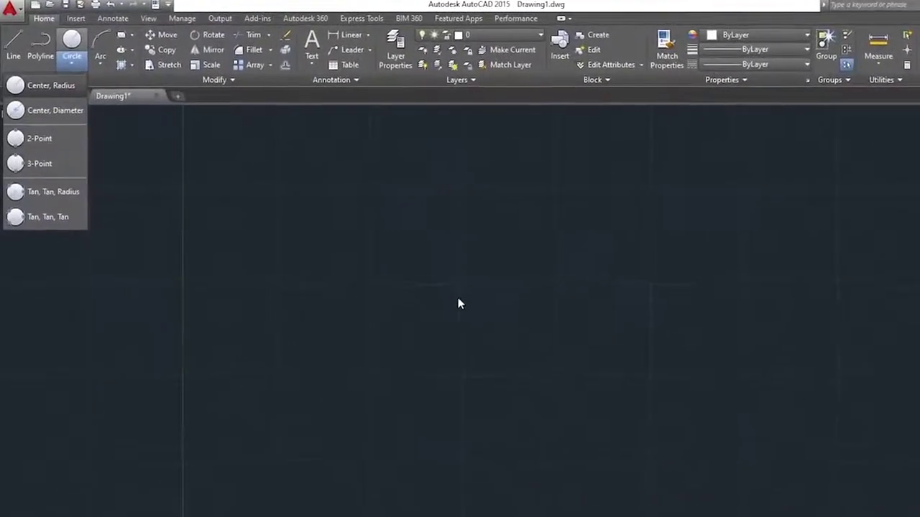
{"action": "key", "text": "Escape"}
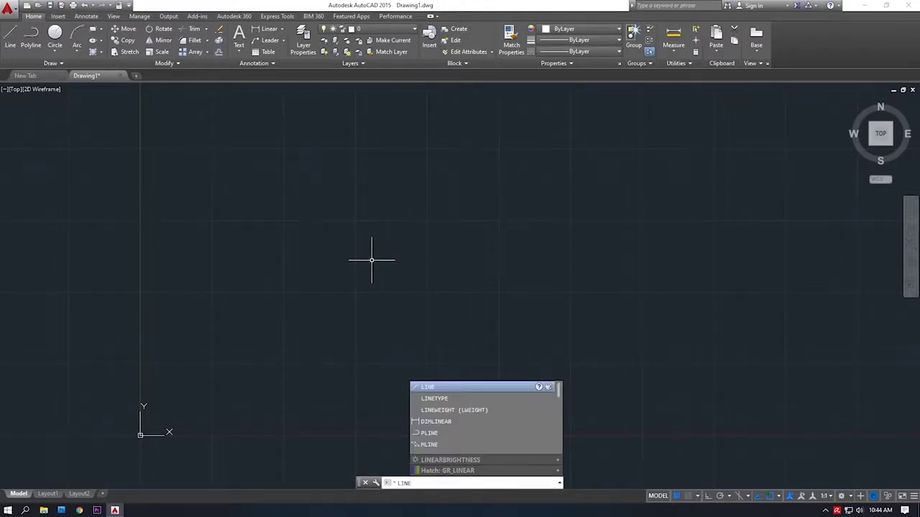
{"action": "key", "text": "Return"}
{"action": "key", "text": "Escape"}
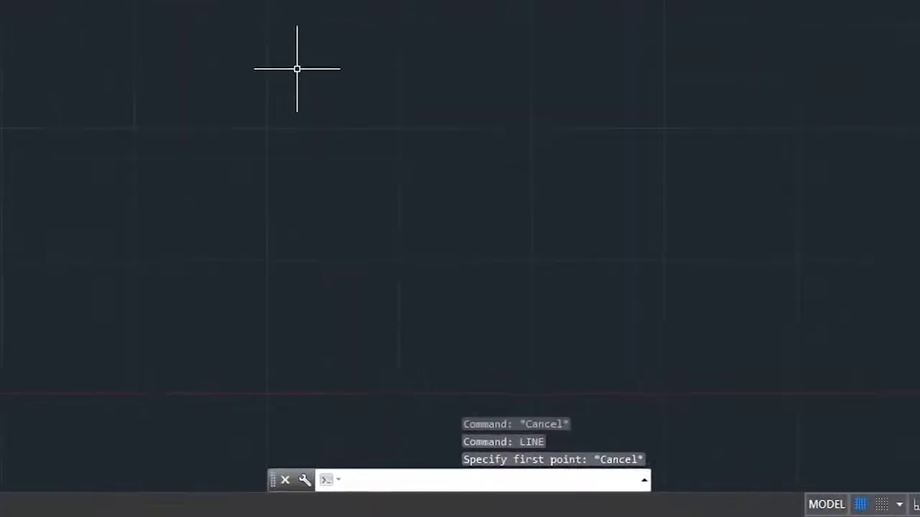
{"action": "type", "text": "Lhi"}
{"action": "type", "text": "l;kg"}
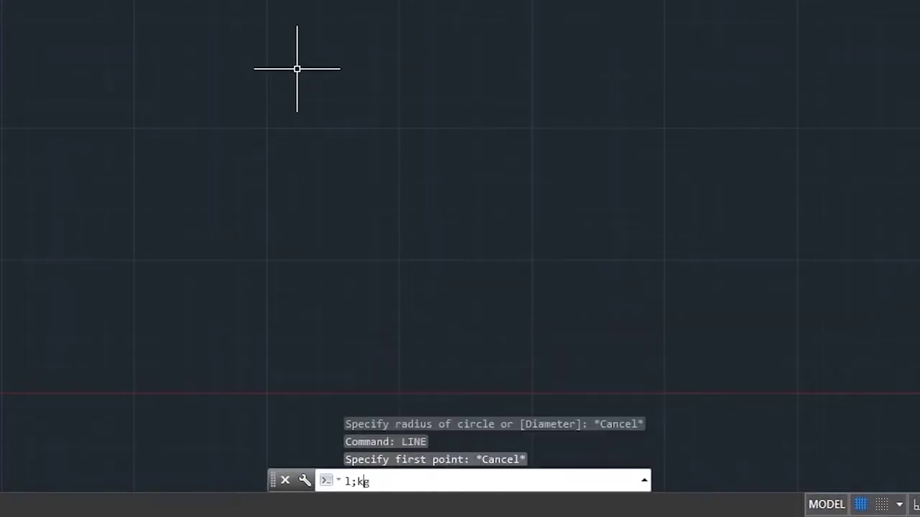
{"action": "type", "text": "uiner"}
{"action": "key", "text": "Escape"}
{"action": "type", "text": "l"}
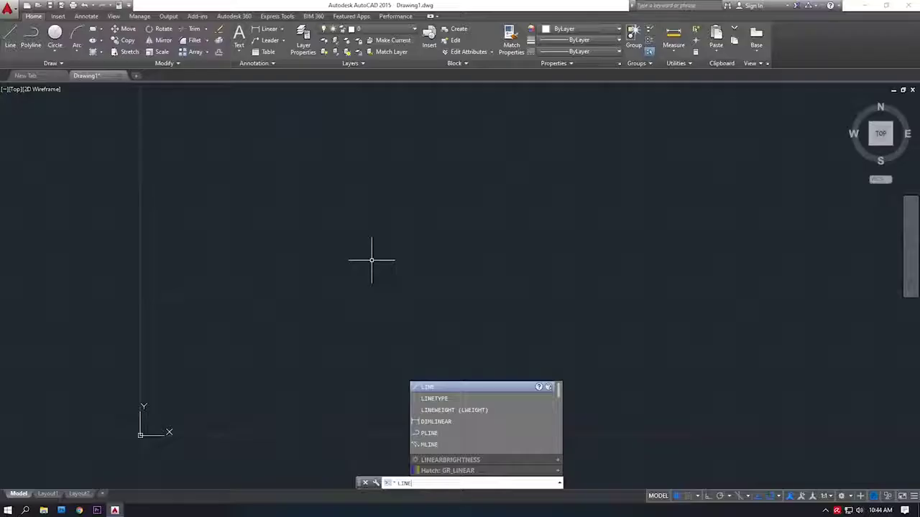
{"action": "key", "text": "Return"}
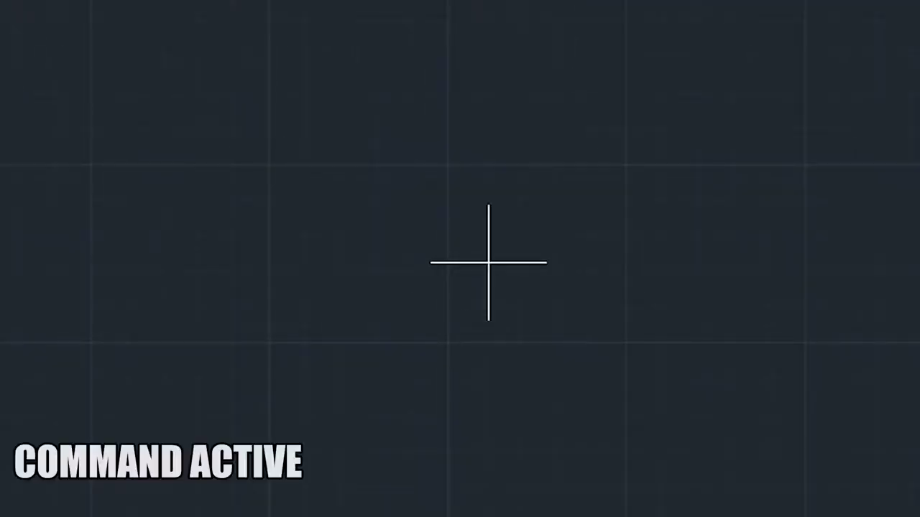
{"action": "key", "text": "Escape"}
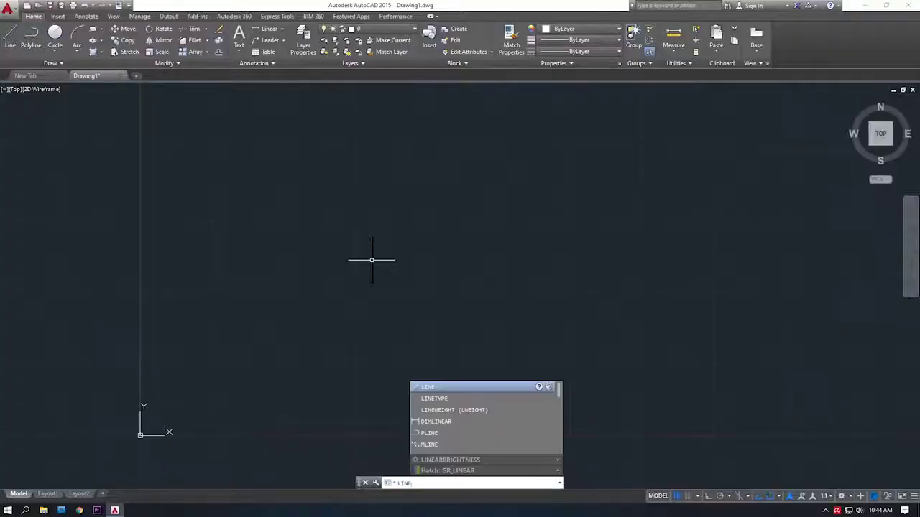
Step: Draw two connected freehand line segments, the first rising to a peak and the second descending from it
{"action": "key", "text": "Return"}
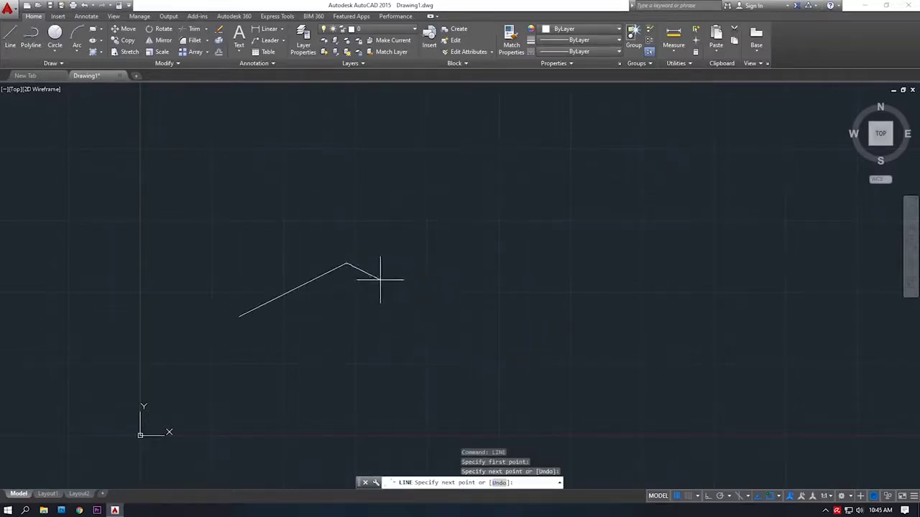
{"action": "left_click", "coordinate": [402, 302]}
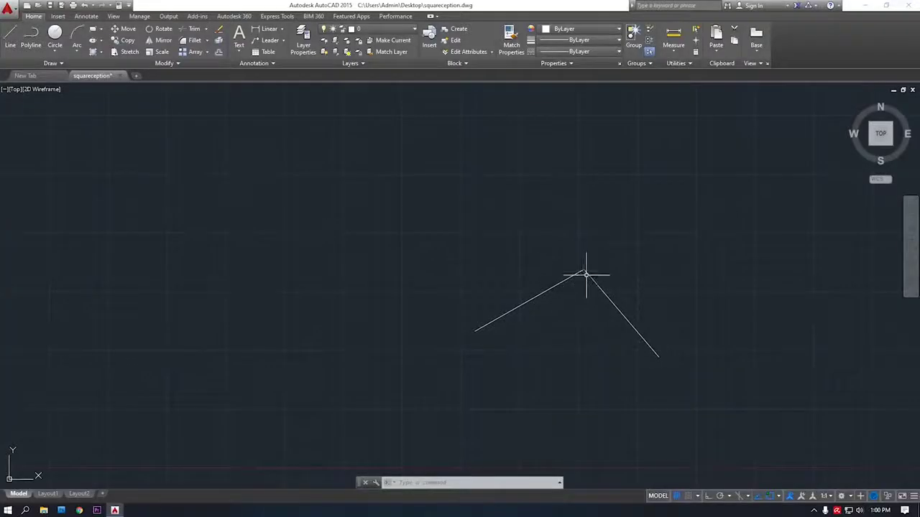
Step: Examine closely the peak where the two slanted lines appear to meet and check whether their endpoints touch
{"action": "scroll", "coordinate": [585, 274], "scroll_direction": "up", "scroll_amount": 6}
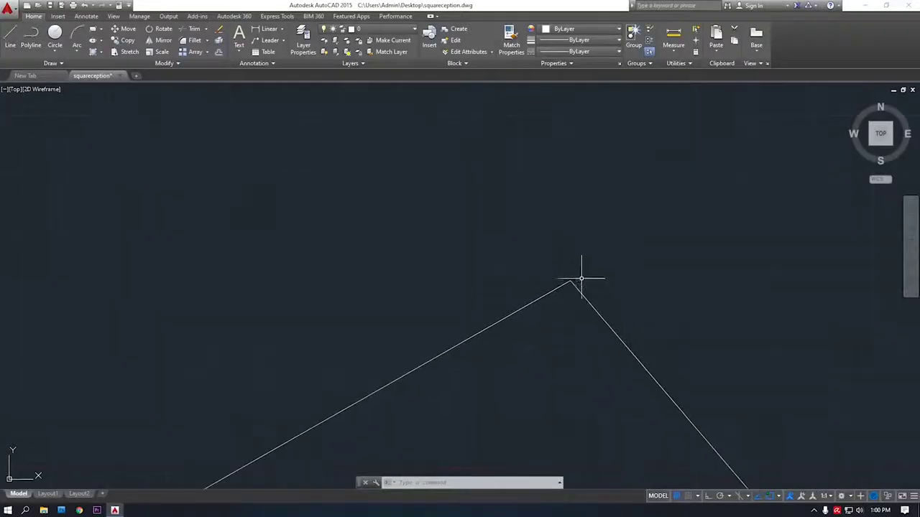
{"action": "scroll", "coordinate": [517, 243], "scroll_direction": "up", "scroll_amount": 5}
{"action": "middle_click_drag", "start_coordinate": [548, 259], "coordinate": [376, 375]}
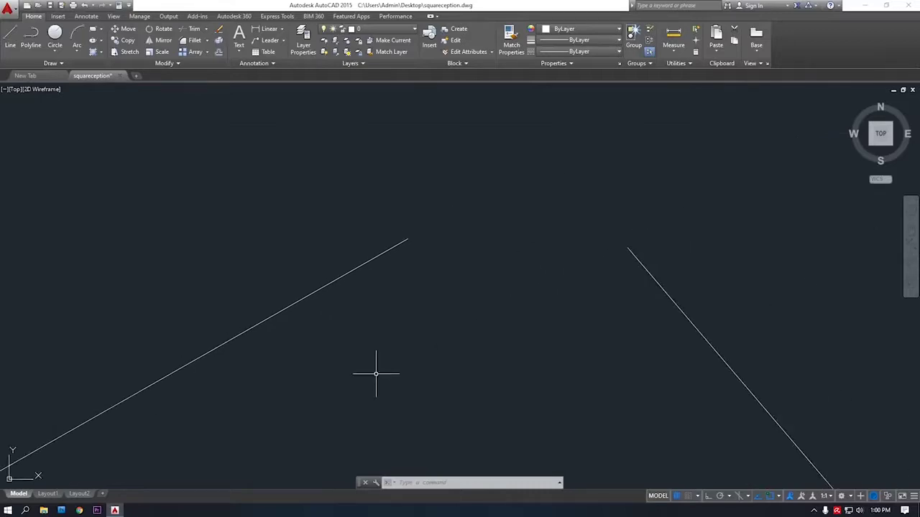
{"action": "scroll", "coordinate": [376, 373], "scroll_direction": "down", "scroll_amount": 10}
{"action": "middle_click_drag", "start_coordinate": [388, 366], "coordinate": [530, 235]}
{"action": "scroll", "coordinate": [520, 302], "scroll_direction": "down", "scroll_amount": 5}
{"action": "scroll", "coordinate": [520, 302], "scroll_direction": "down", "scroll_amount": 5}
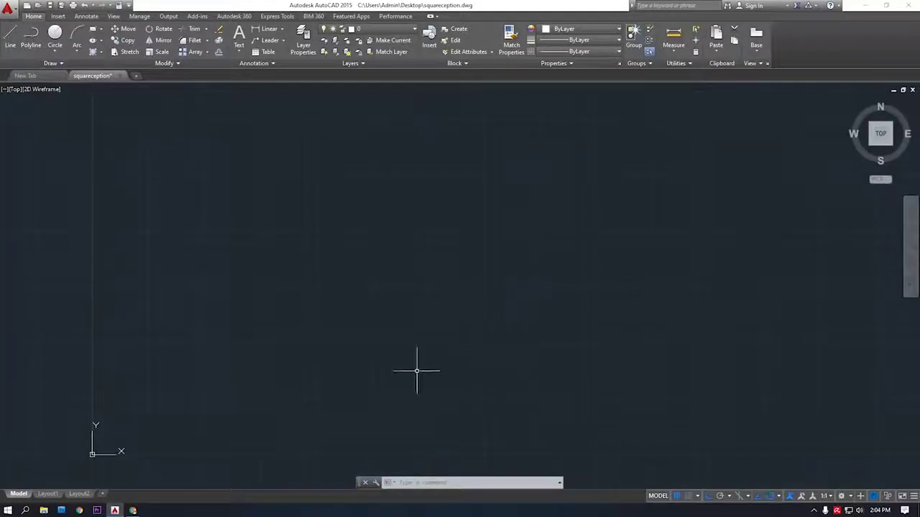
Step: Draw a square from four connected orthogonal lines, each 50 units long
{"action": "type", "text": "L"}
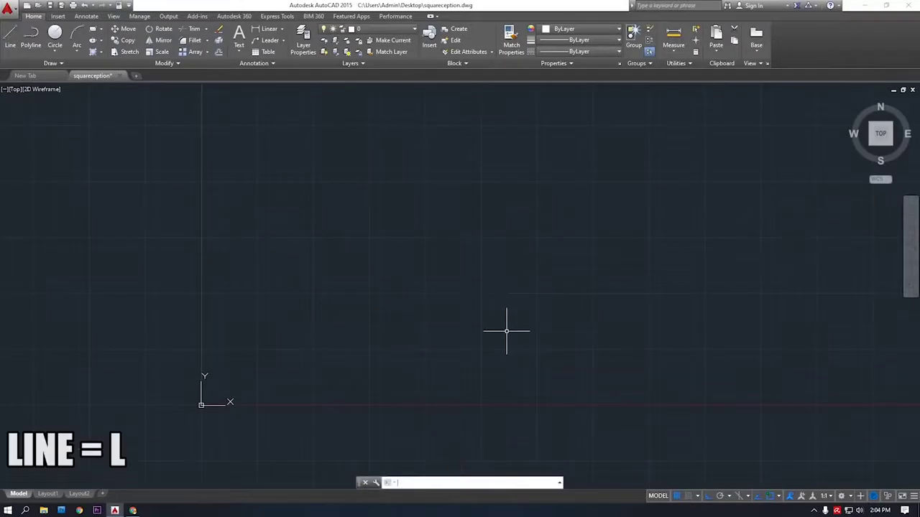
{"action": "key", "text": "space"}
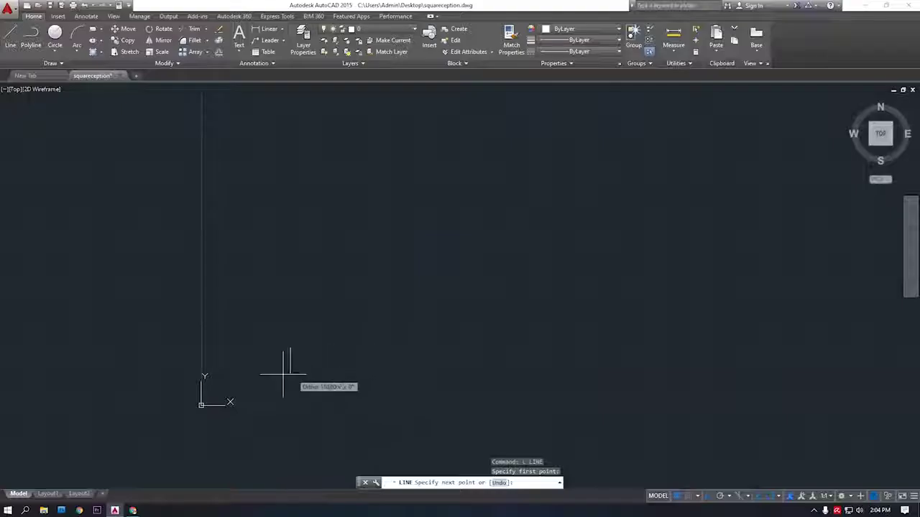
{"action": "left_click", "coordinate": [290, 348]}
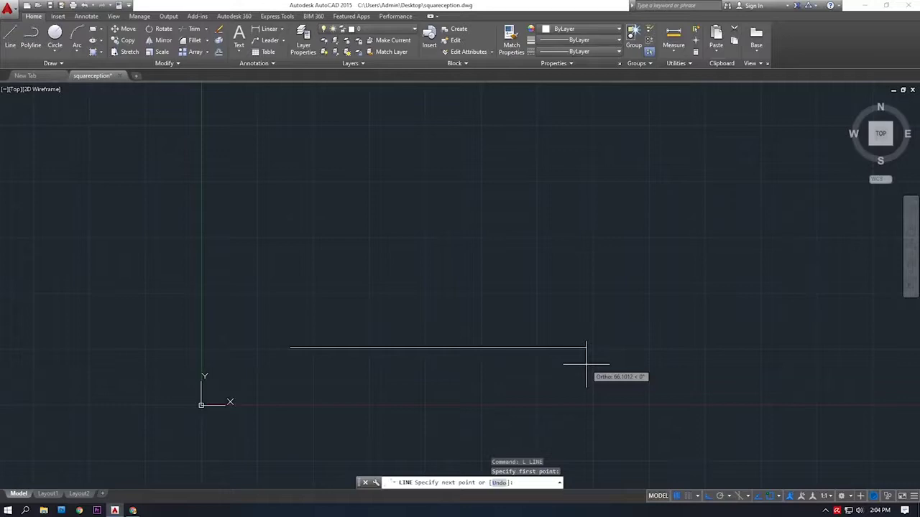
{"action": "type", "text": "50"}
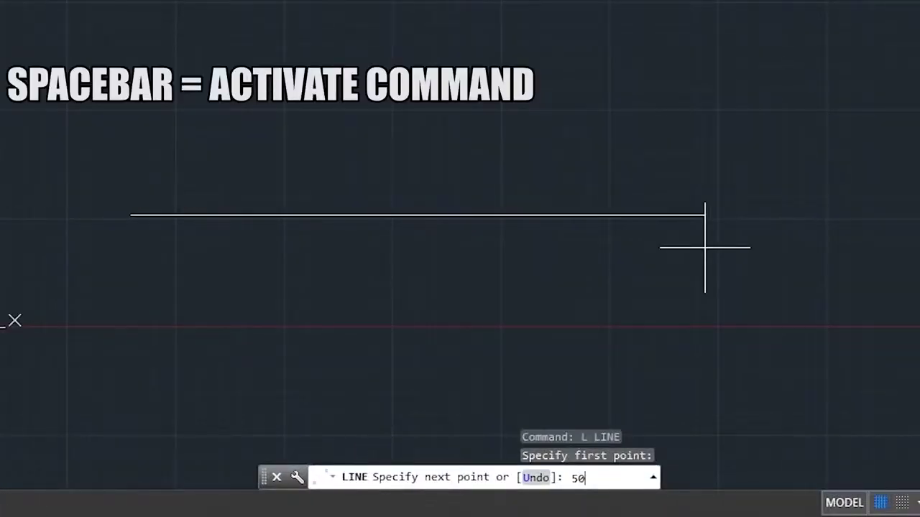
{"action": "key", "text": "space"}
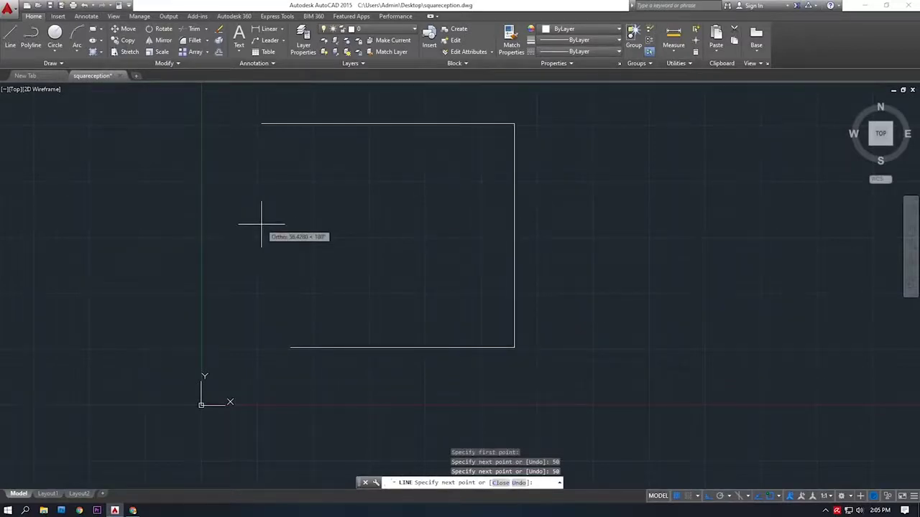
{"action": "type", "text": "50"}
{"action": "key", "text": "space"}
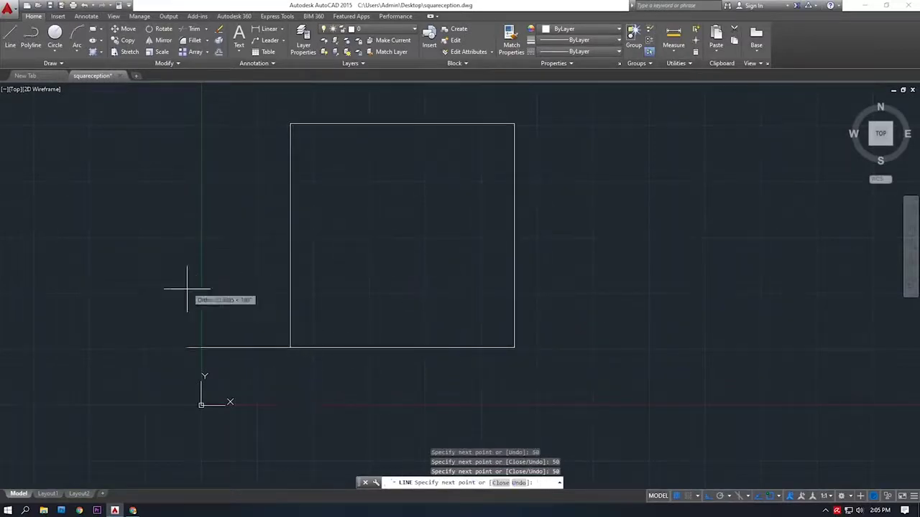
{"action": "key", "text": "space"}
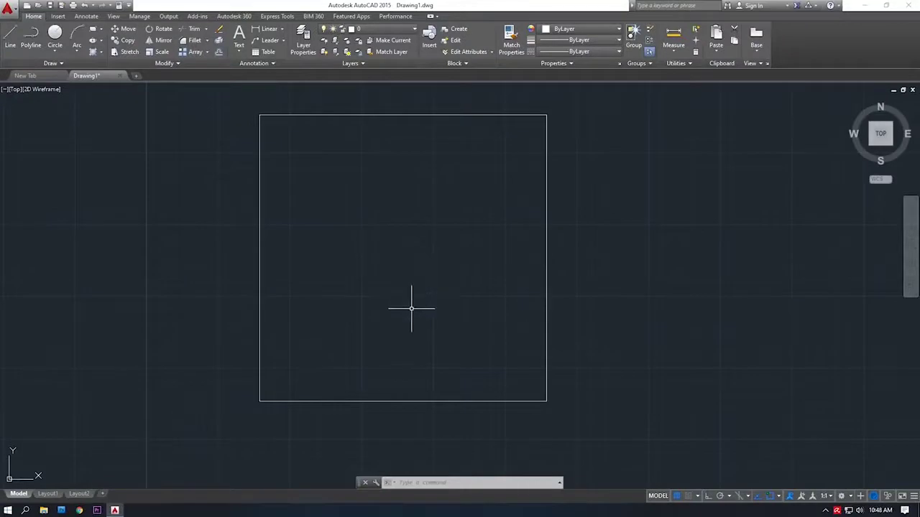
Step: Review which object snap modes are enabled for drawing on the square
{"action": "type", "text": "l"}
{"action": "key", "text": "Return"}
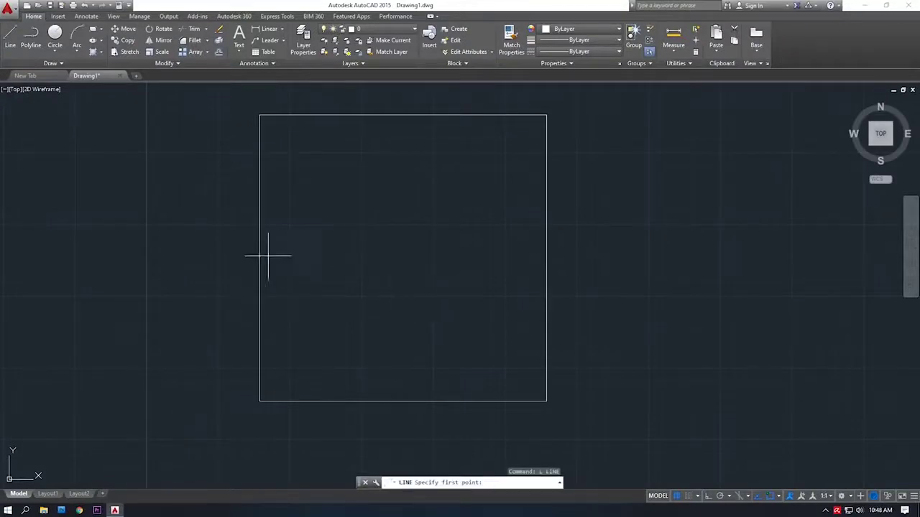
{"action": "middle_click_drag", "start_coordinate": [421, 349], "coordinate": [456, 349]}
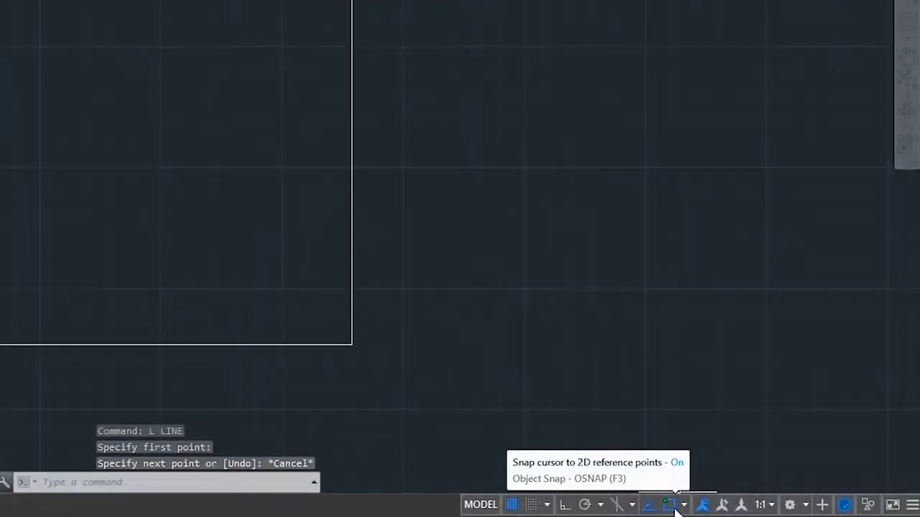
{"action": "right_click", "coordinate": [674, 507]}
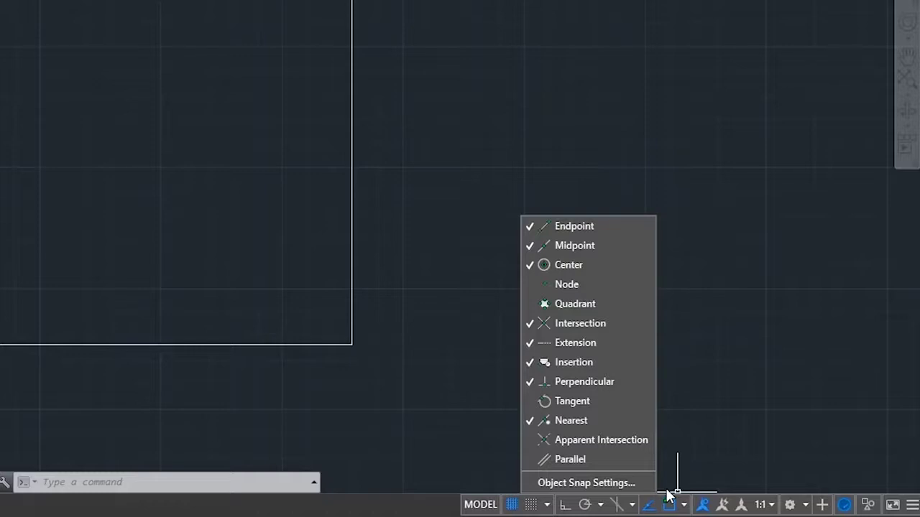
Step: Draw connected lines from the midpoint of the square's left edge to the midpoints of its upper and right edges
{"action": "type", "text": "l"}
{"action": "key", "text": "Return"}
{"action": "left_click", "coordinate": [324, 257]}
{"action": "left_click", "coordinate": [467, 115]}
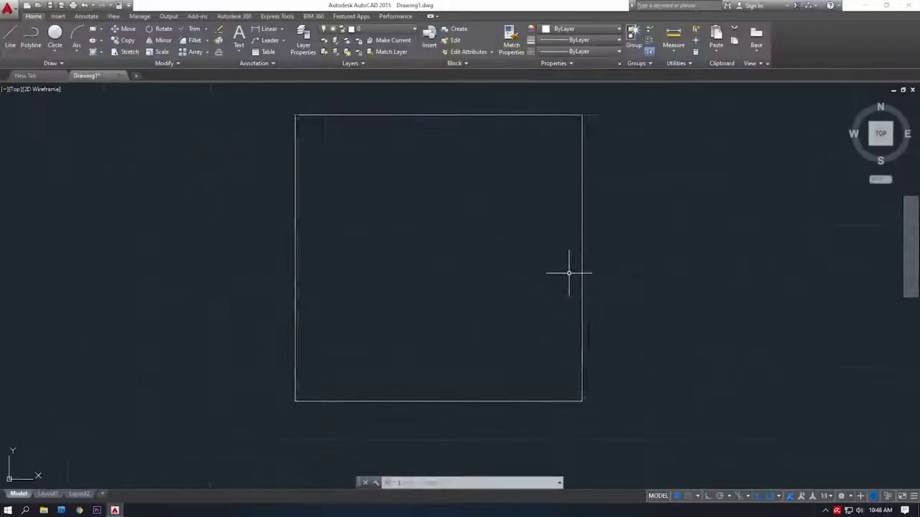
{"action": "left_click", "coordinate": [618, 269]}
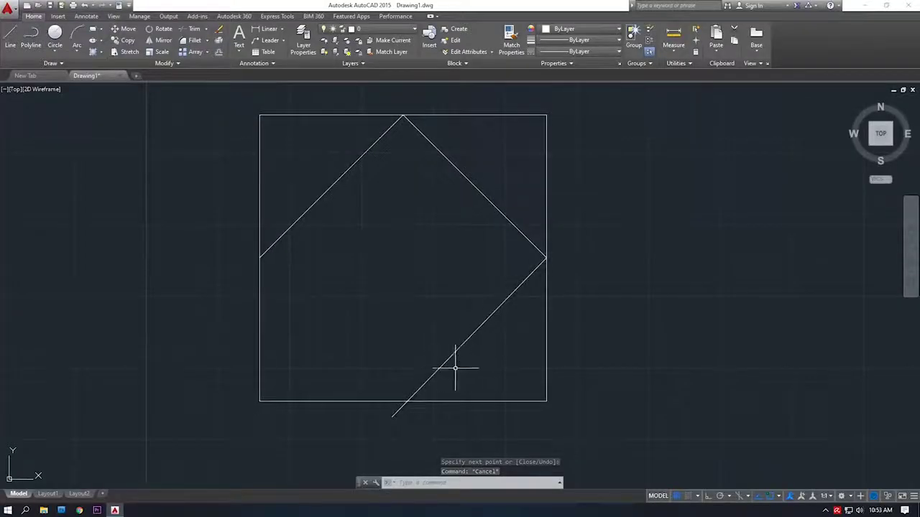
Step: Erase the diagonal line that overshoots the square's lower edge
{"action": "type", "text": "e"}
{"action": "key", "text": "Return"}
{"action": "left_click", "coordinate": [456, 352]}
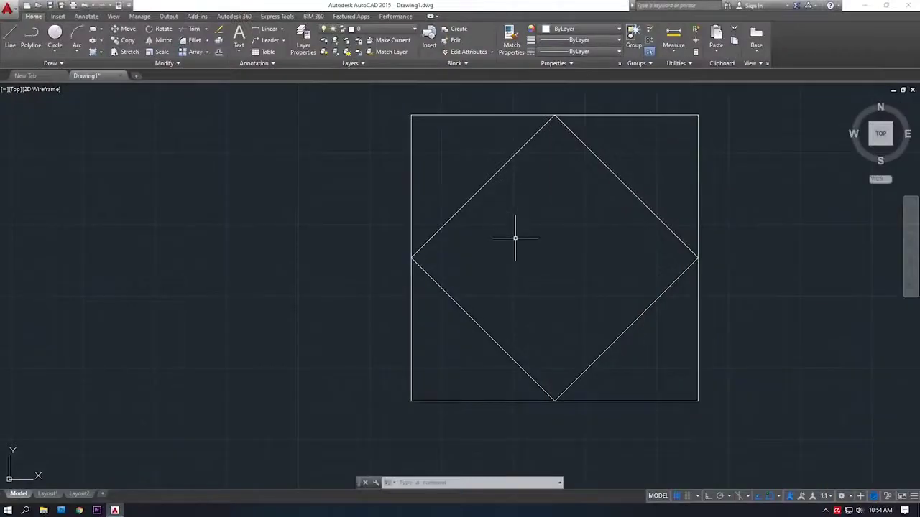
Step: Save the drawing to the Desktop as squareception
{"action": "key", "text": "ctrl+s"}
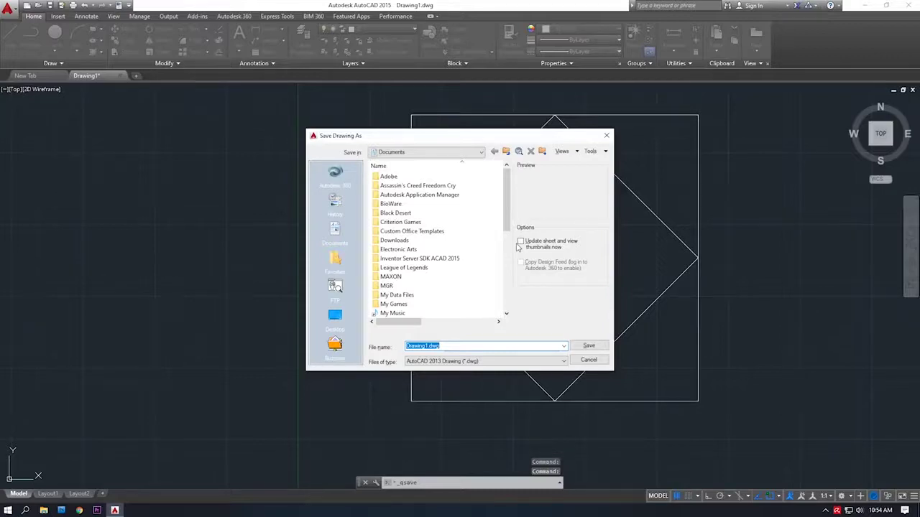
{"action": "left_click", "coordinate": [329, 324]}
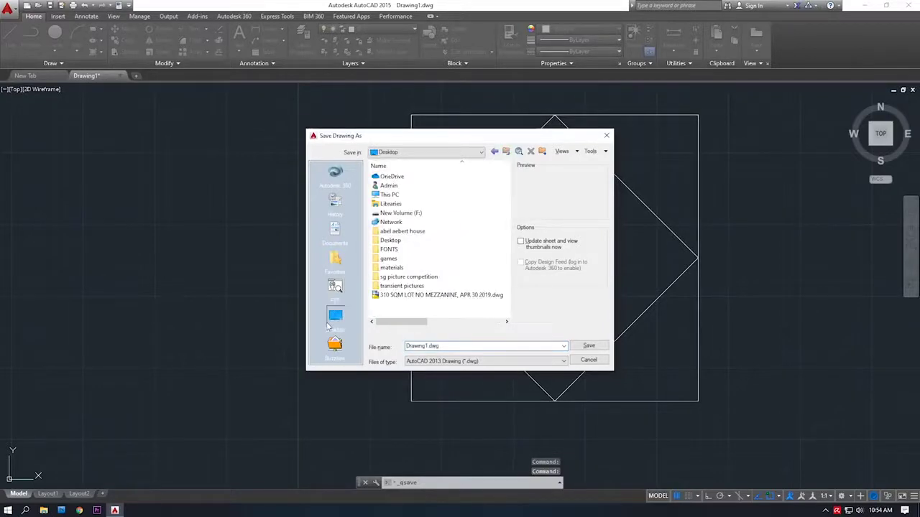
{"action": "type", "text": "squareception"}
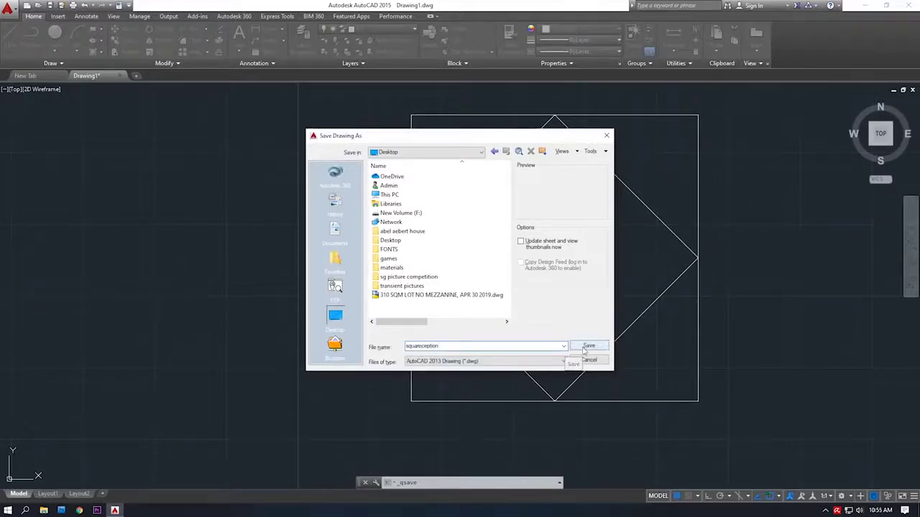
{"action": "left_click", "coordinate": [586, 347]}
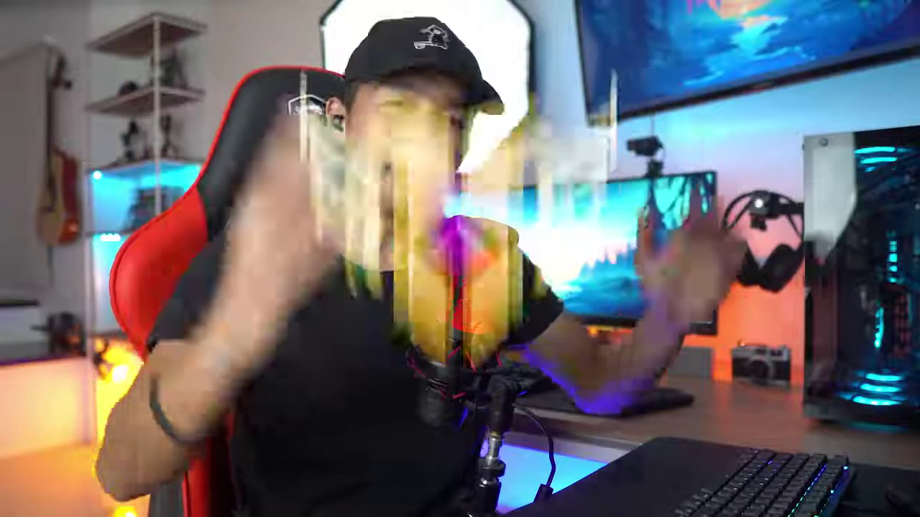